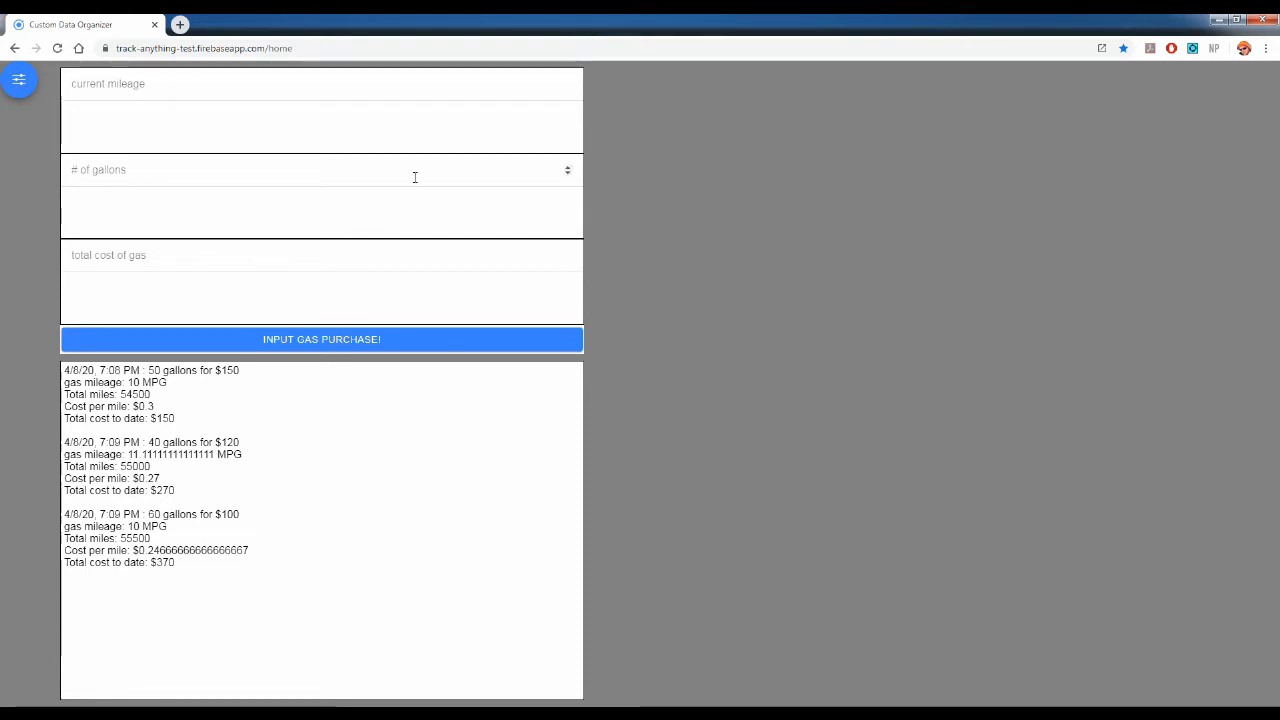
- Open the saved Gas Mileage report in the Report Creator
{"action": "left_click", "coordinate": [12, 82]}
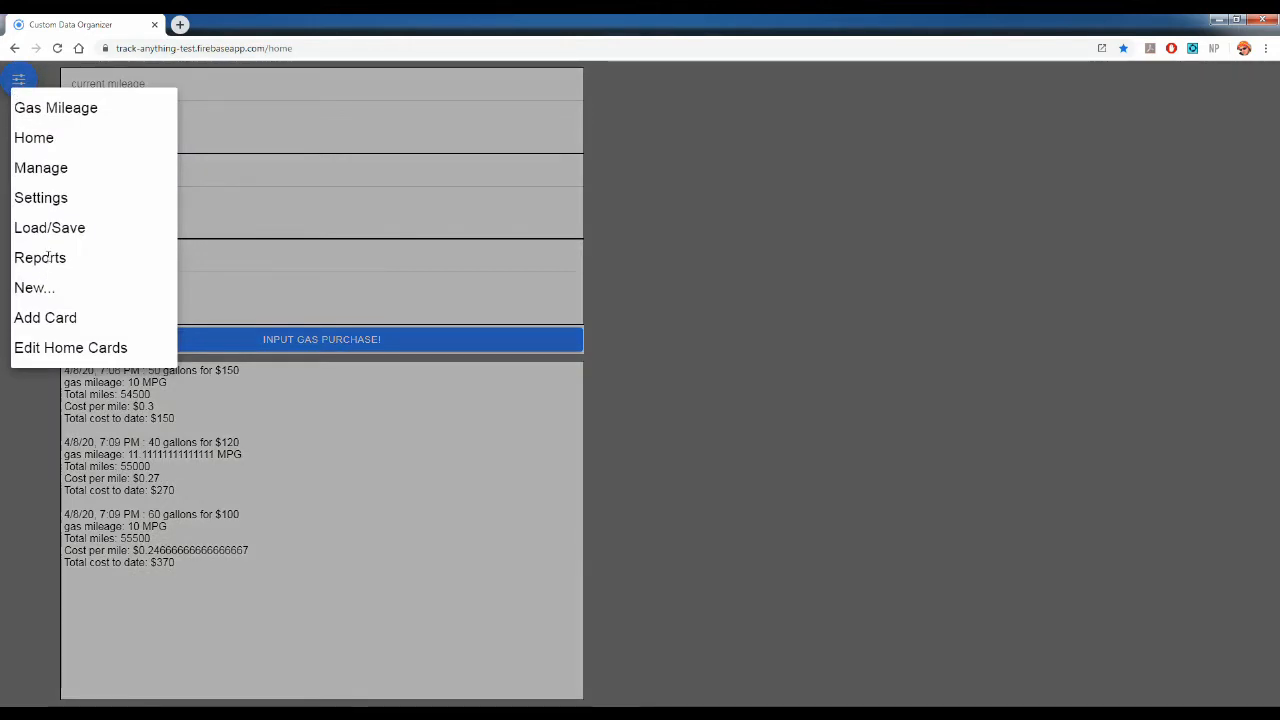
{"action": "left_click", "coordinate": [47, 258]}
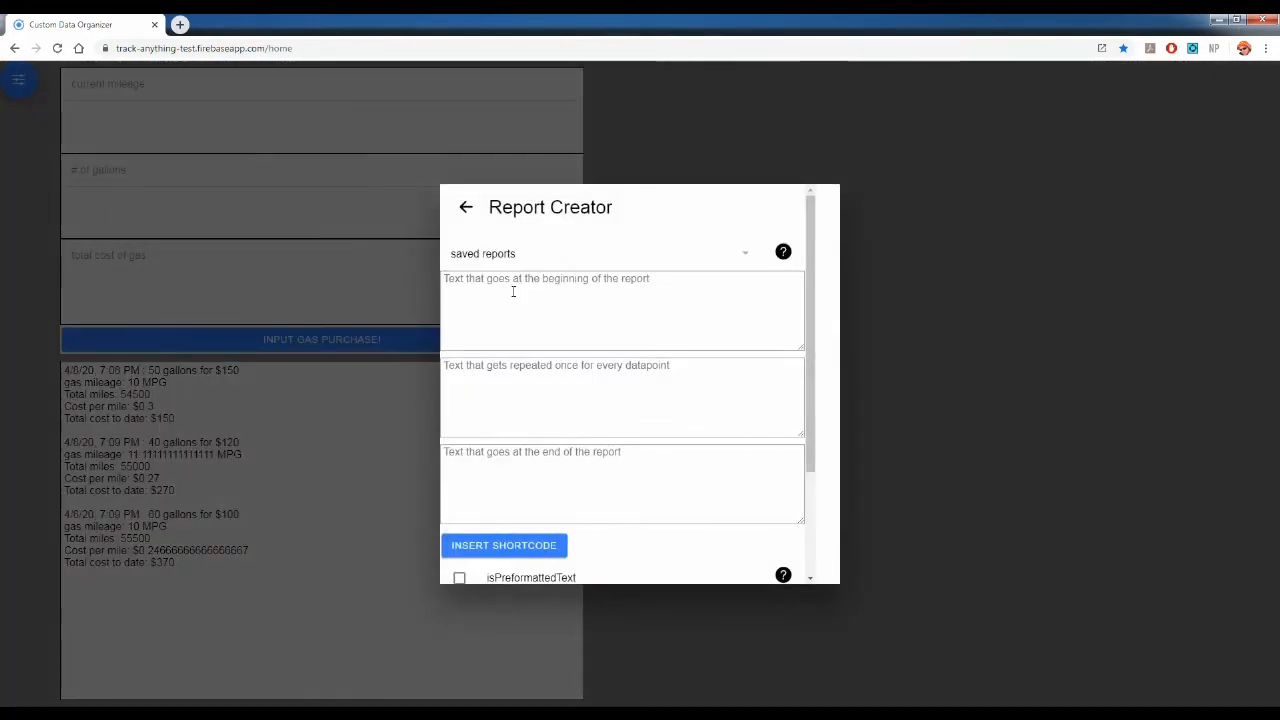
{"action": "left_click", "coordinate": [699, 257]}
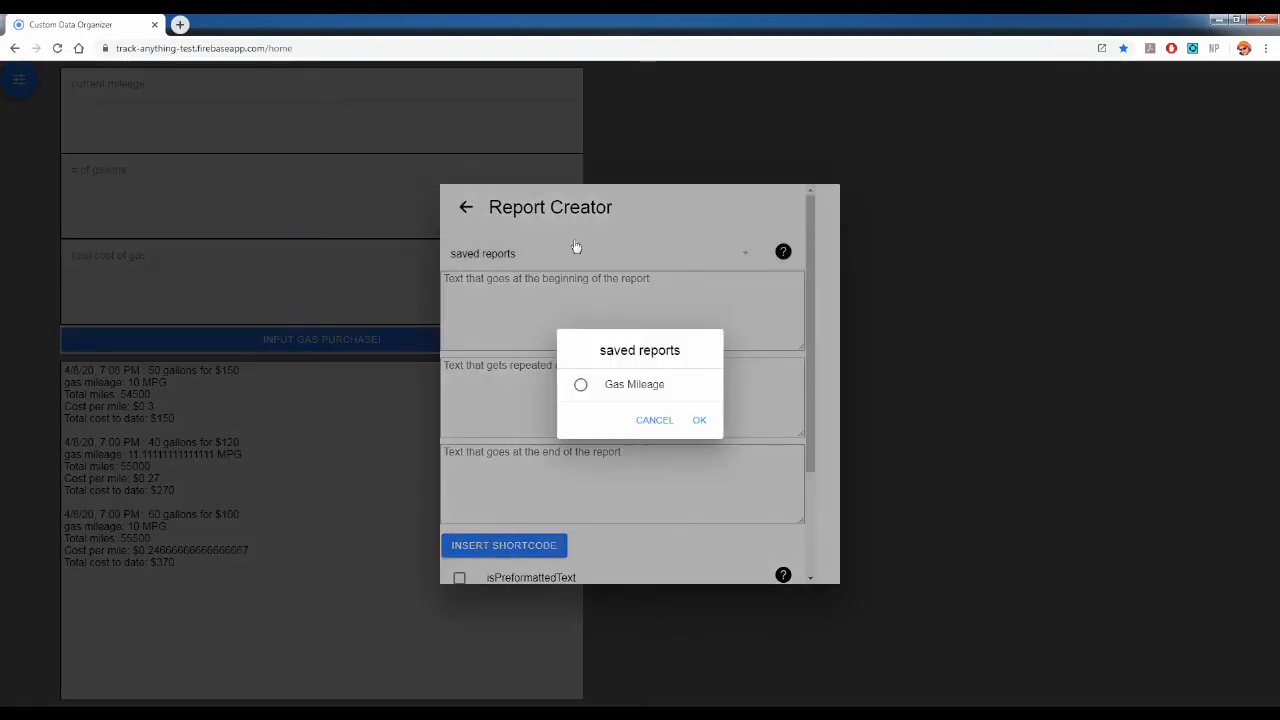
{"action": "left_click", "coordinate": [610, 384]}
{"action": "left_click", "coordinate": [700, 421]}
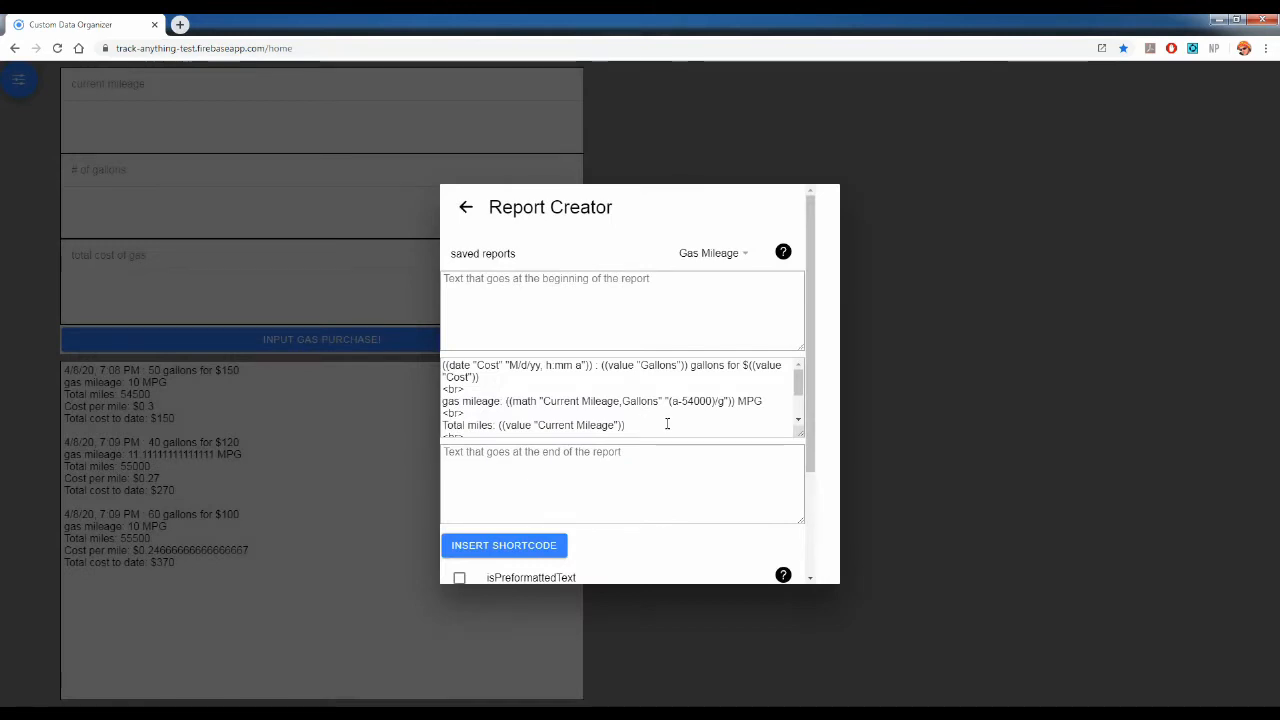
- Add a <br> line and the label "Miles driven since last fillup:" below the total cost line in the repeated datapoint text
{"action": "scroll", "coordinate": [671, 407], "scroll_direction": "down", "scroll_amount": 5}
{"action": "scroll", "coordinate": [686, 315], "scroll_direction": "up", "scroll_amount": 1}
{"action": "left_click", "coordinate": [626, 352]}
{"action": "key", "text": "Return"}
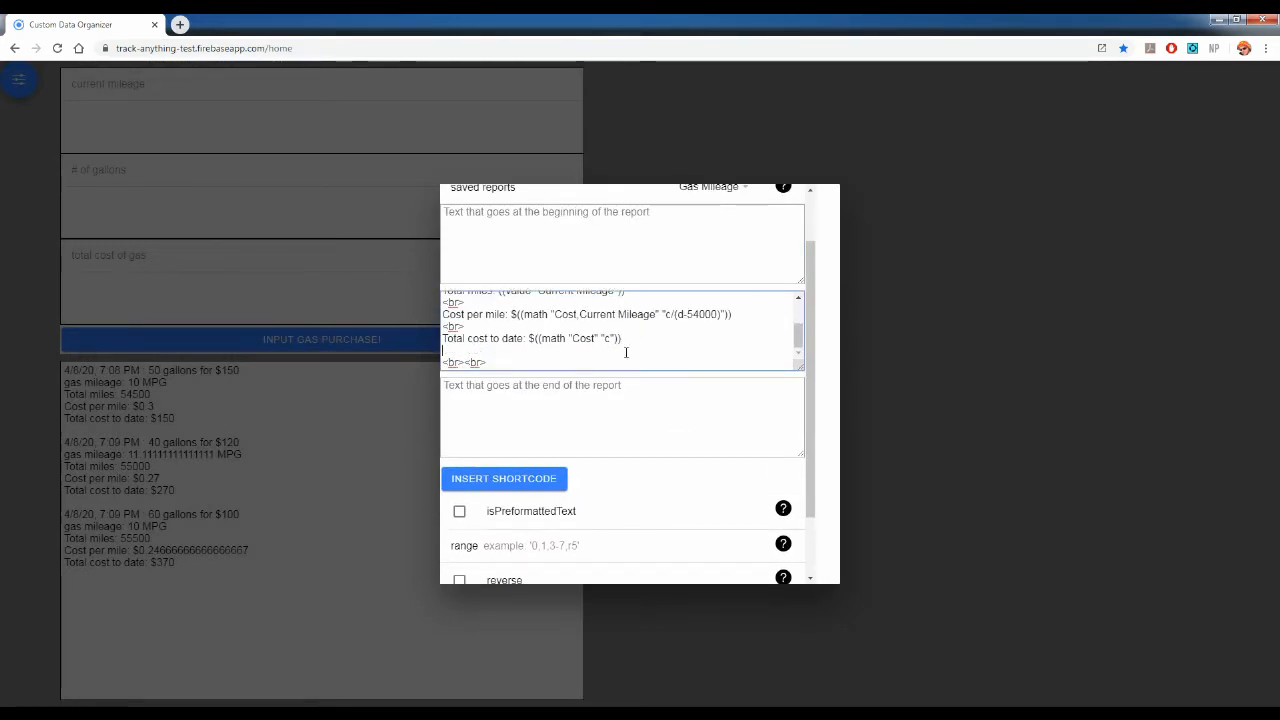
{"action": "type", "text": "<br>"}
{"action": "key", "text": "Return"}
{"action": "type", "text": "Miles driven since last fillup:"}
- Start a math shortcode for the new label using the Current Mileage and Gallons trackers, and review its available variables
{"action": "left_click", "coordinate": [502, 482]}
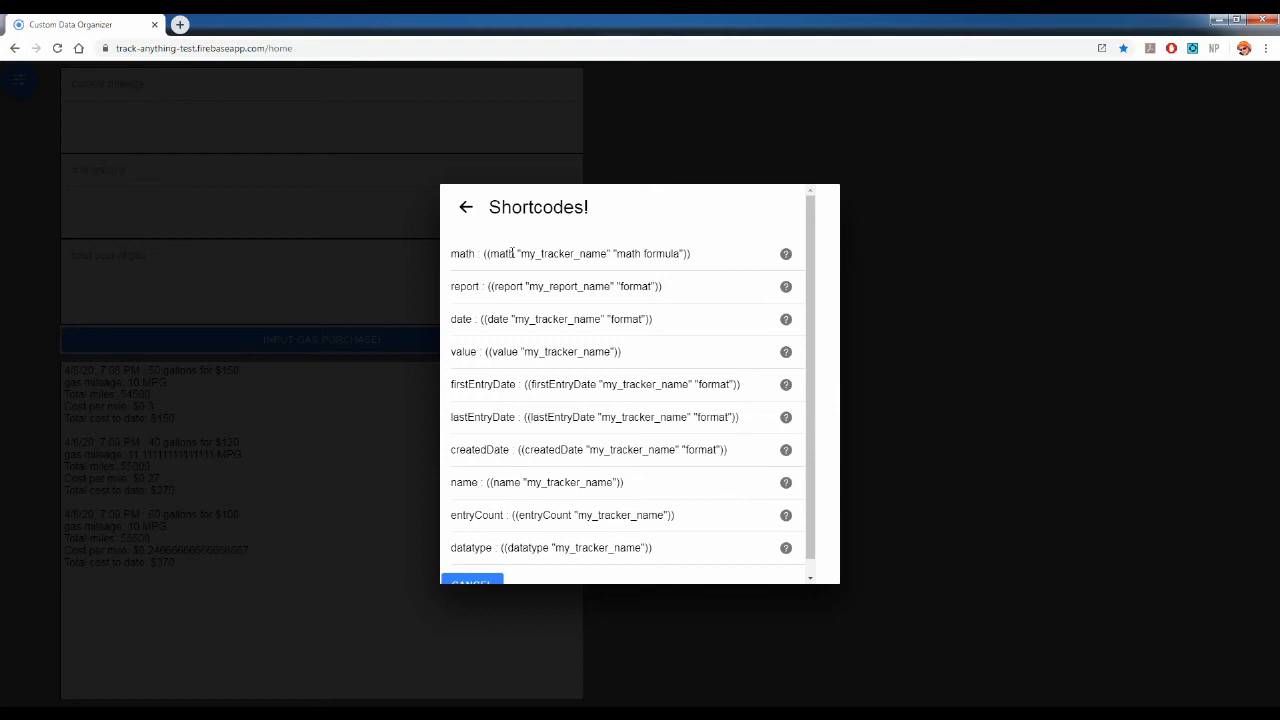
{"action": "left_click", "coordinate": [512, 253]}
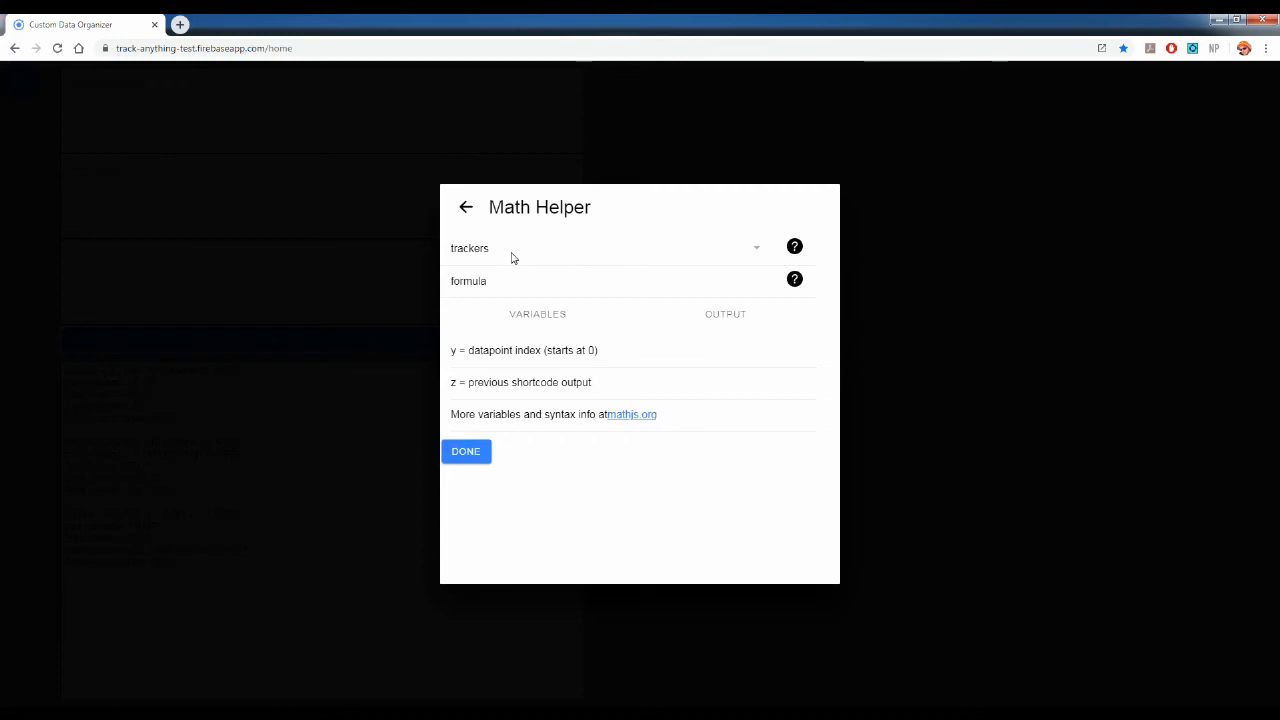
{"action": "left_click", "coordinate": [706, 254]}
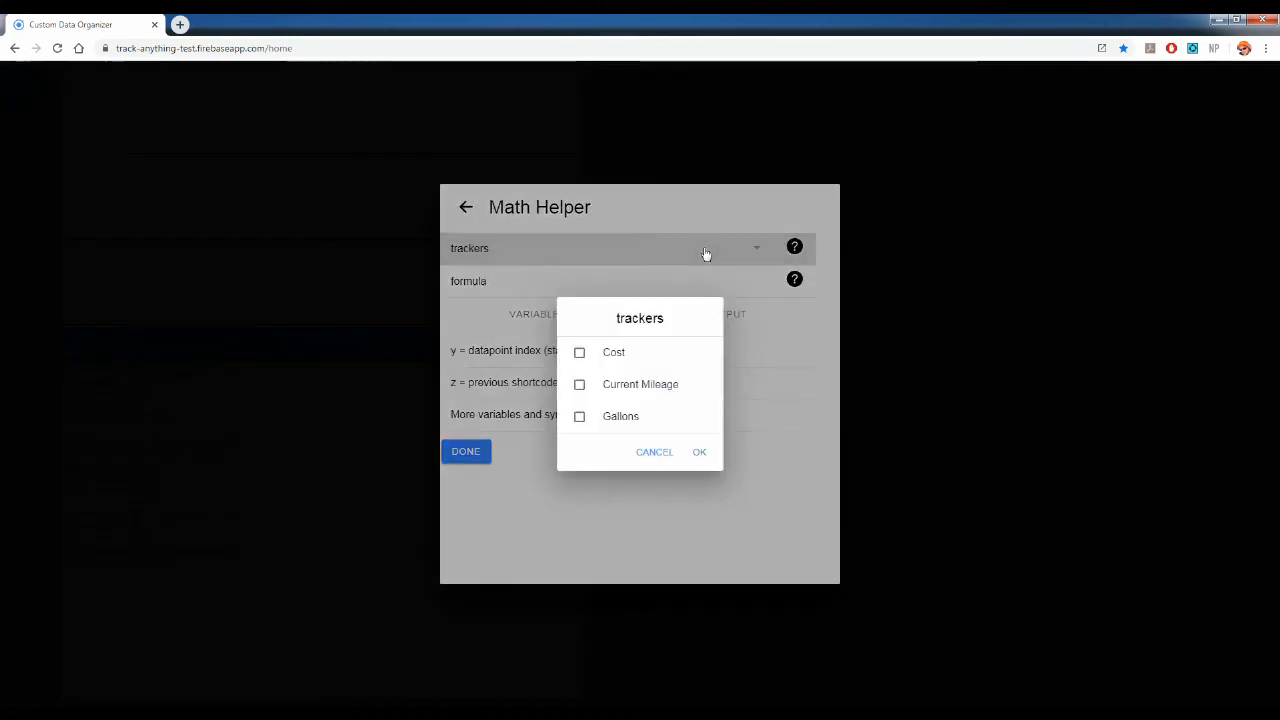
{"action": "left_click", "coordinate": [609, 388]}
{"action": "left_click", "coordinate": [610, 424]}
{"action": "left_click", "coordinate": [703, 458]}
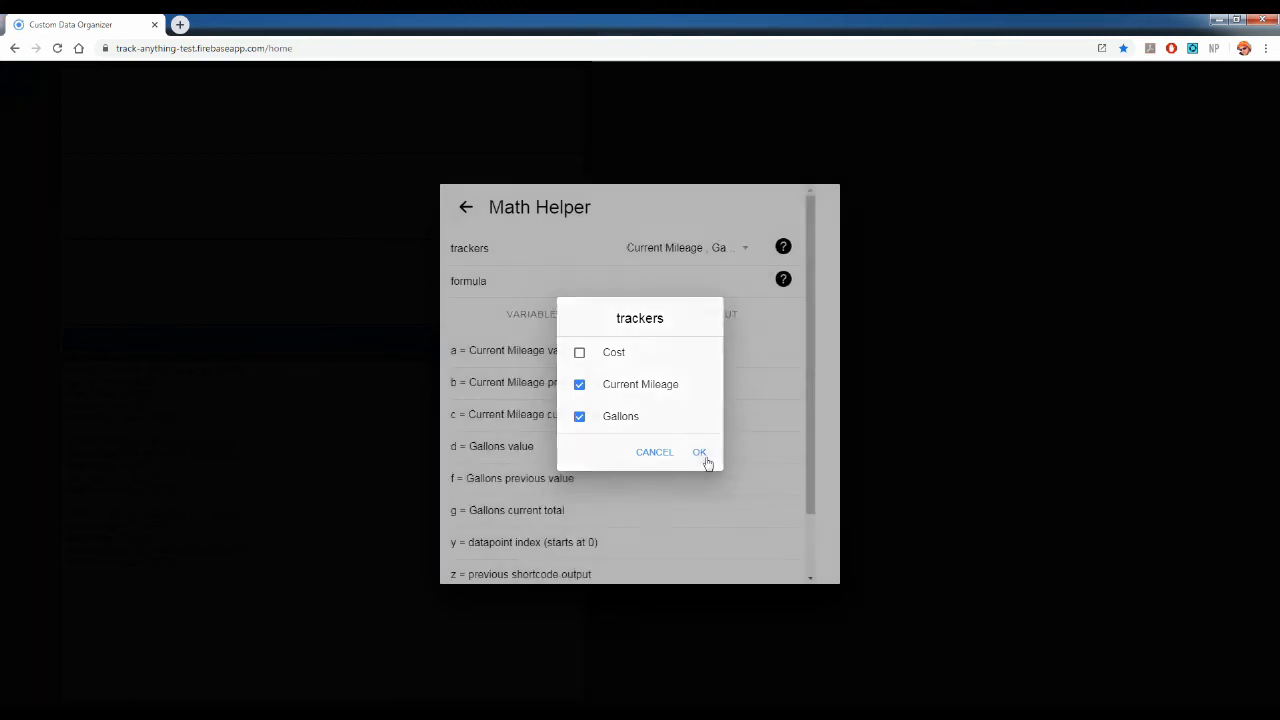
{"action": "scroll", "coordinate": [662, 398], "scroll_direction": "down", "scroll_amount": 1}
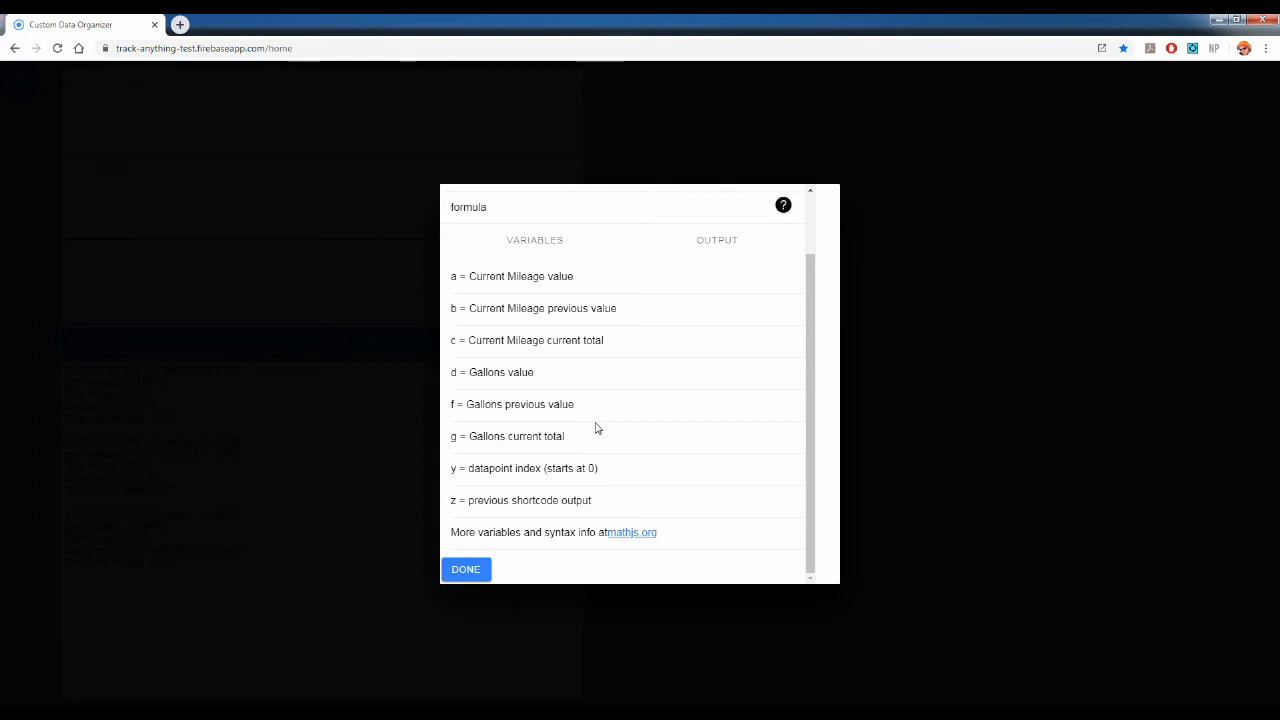
- Remove Gallons from the math shortcode's trackers, keeping only Current Mileage
{"action": "scroll", "coordinate": [595, 428], "scroll_direction": "up", "scroll_amount": 1}
{"action": "left_click", "coordinate": [690, 250]}
{"action": "left_click", "coordinate": [621, 418]}
{"action": "left_click", "coordinate": [699, 452]}
- Set the math formula to a-b, preview its output, and insert the shortcode into the report text
{"action": "left_click", "coordinate": [528, 283]}
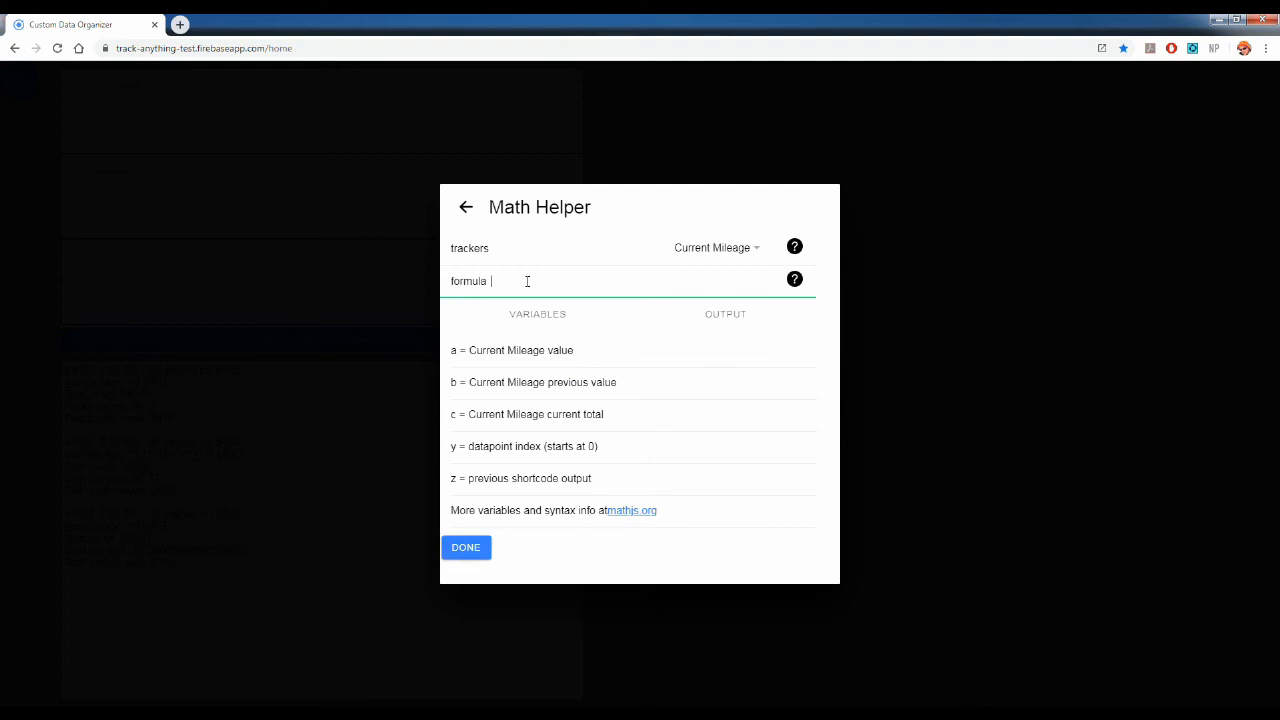
{"action": "type", "text": "a-b"}
{"action": "left_click", "coordinate": [728, 325]}
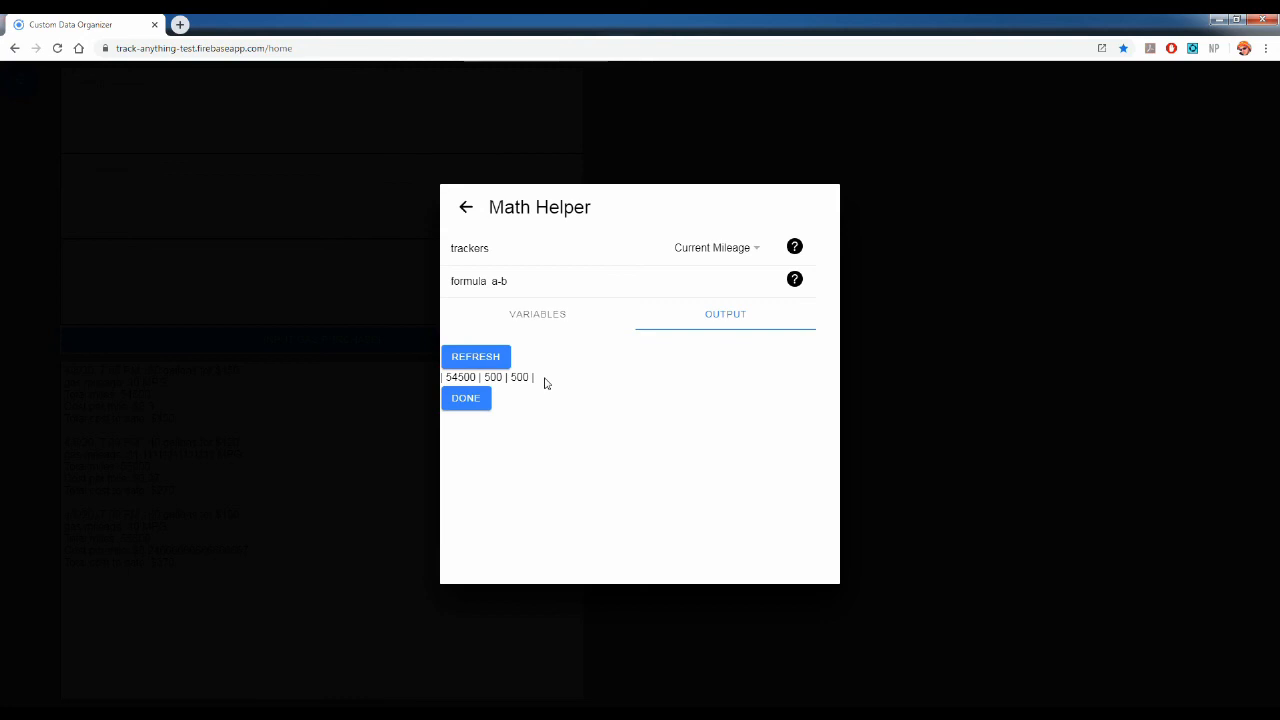
{"action": "left_click", "coordinate": [466, 403]}
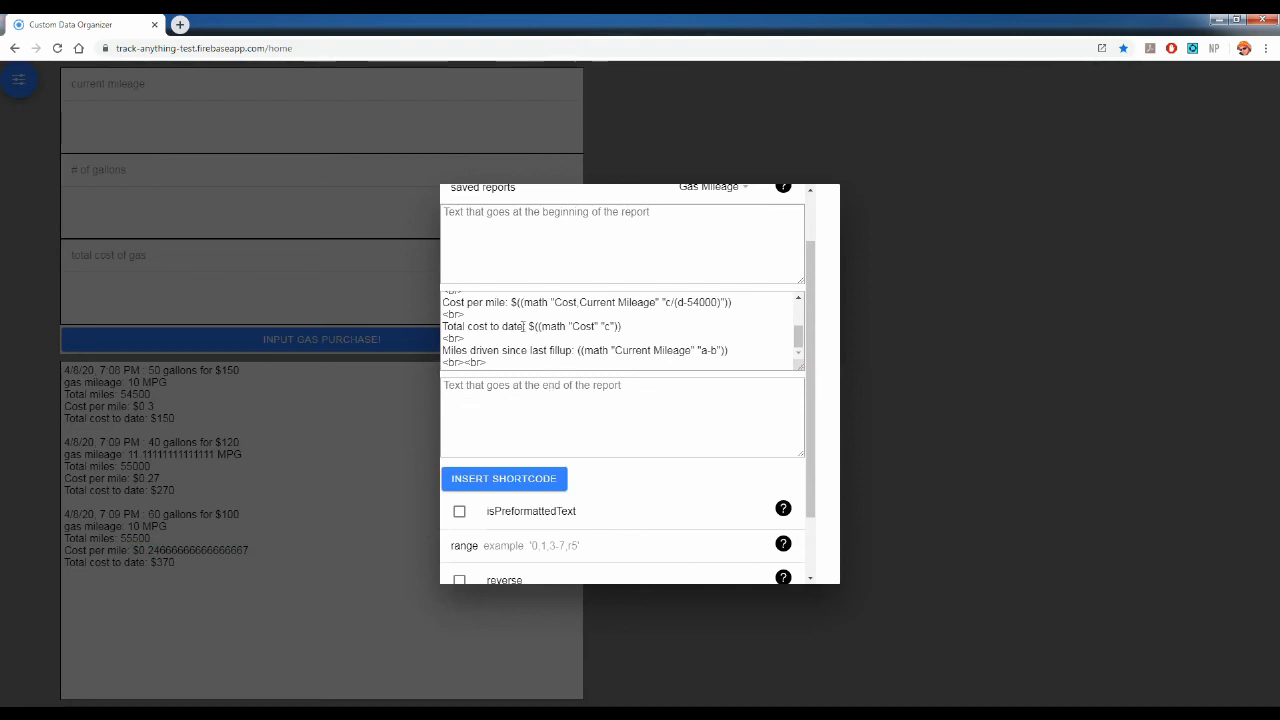
- Save the updated Gas Mileage report and close the Report Creator
{"action": "scroll", "coordinate": [620, 340], "scroll_direction": "down", "scroll_amount": 2}
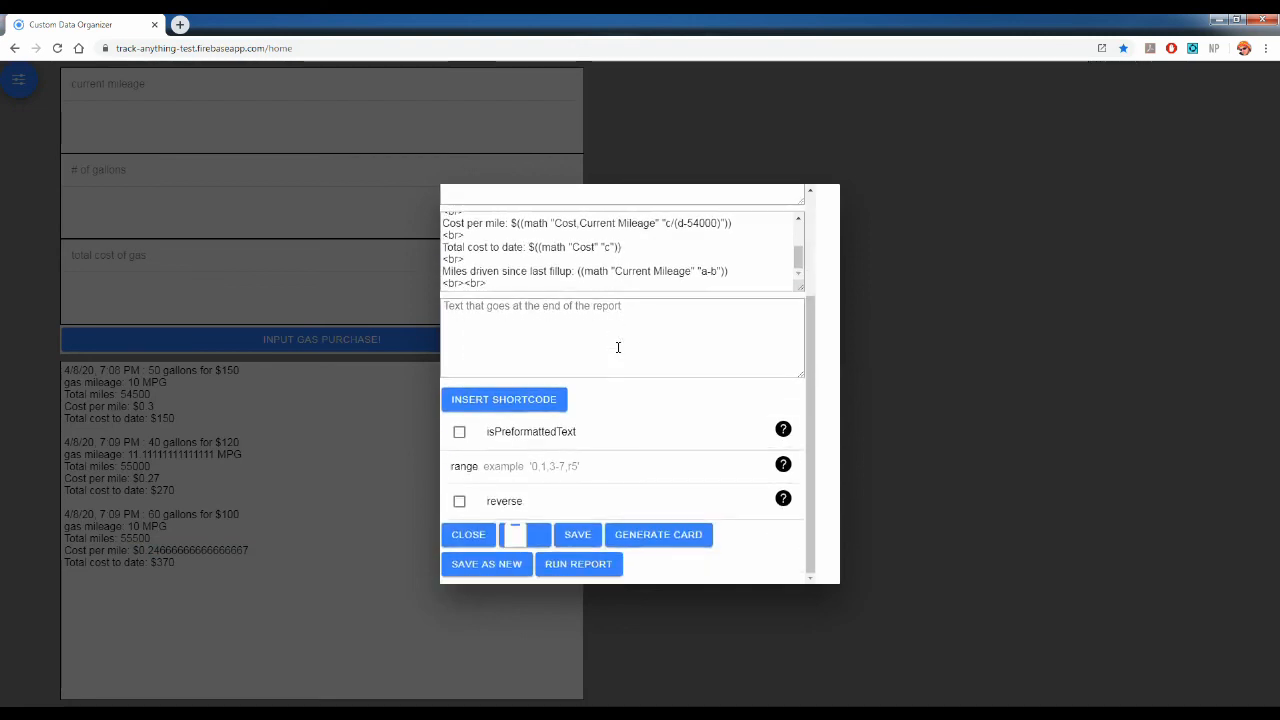
{"action": "left_click", "coordinate": [582, 540]}
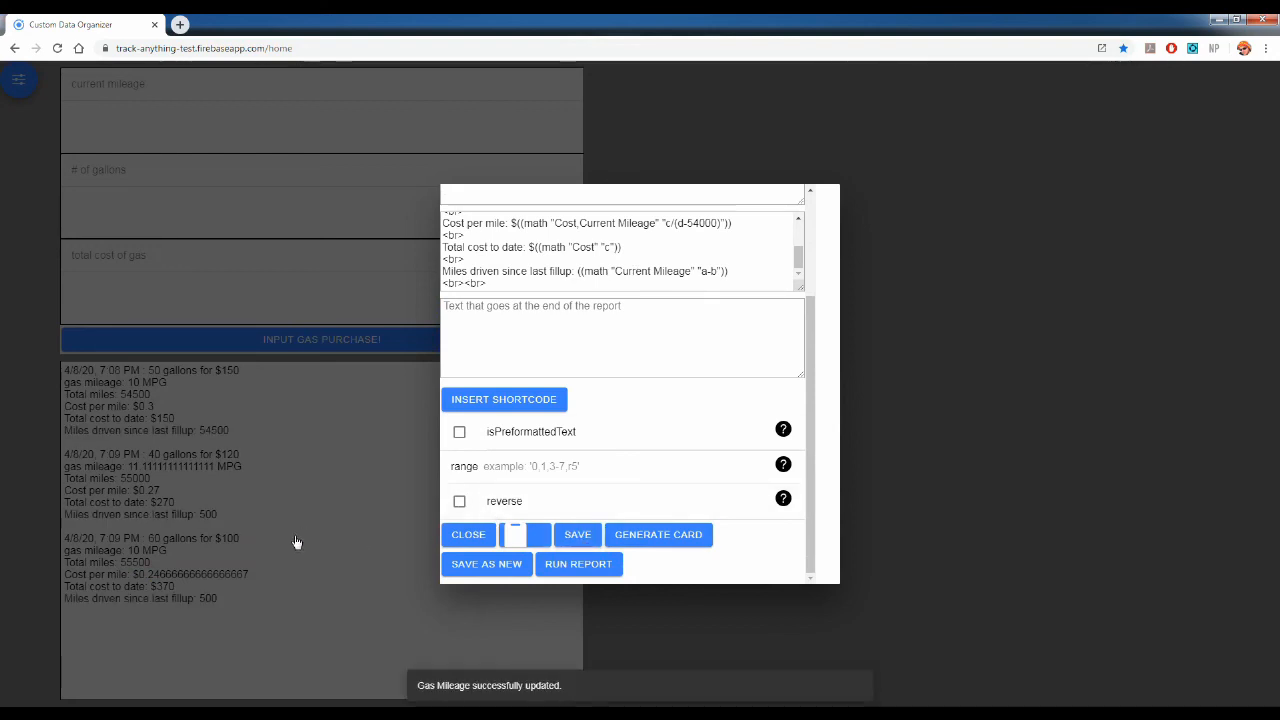
{"action": "left_click", "coordinate": [466, 536]}
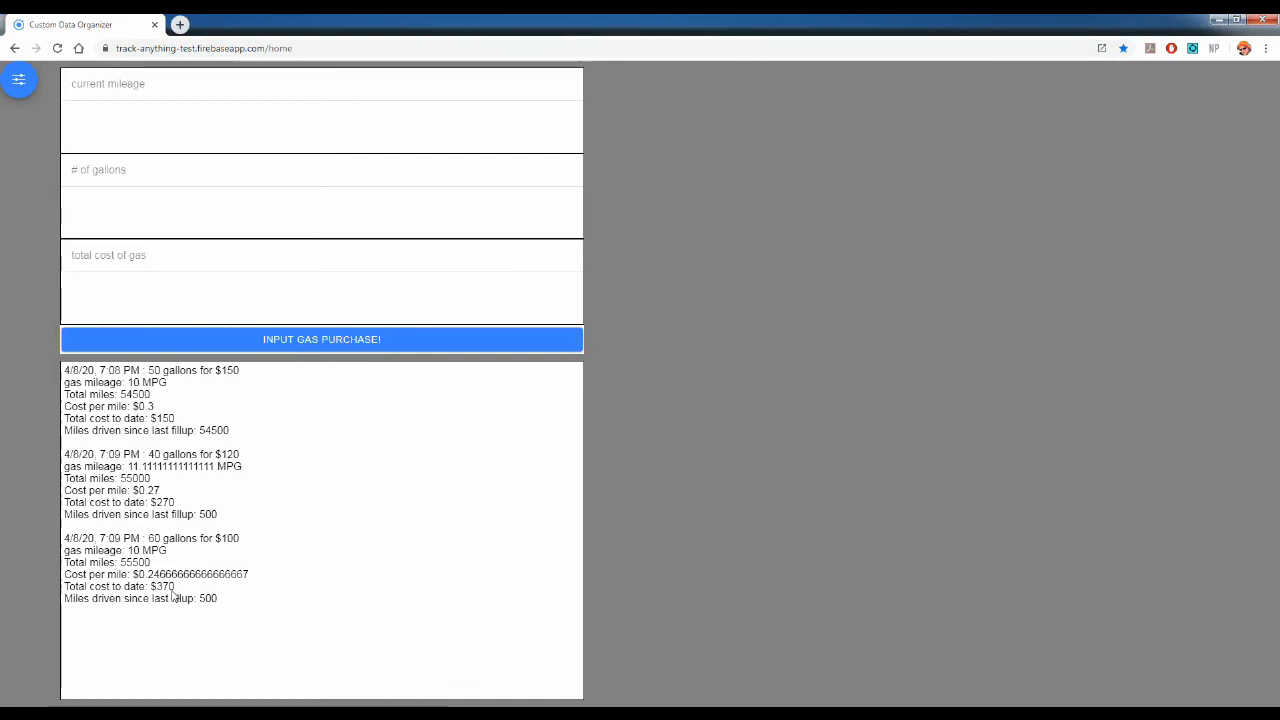